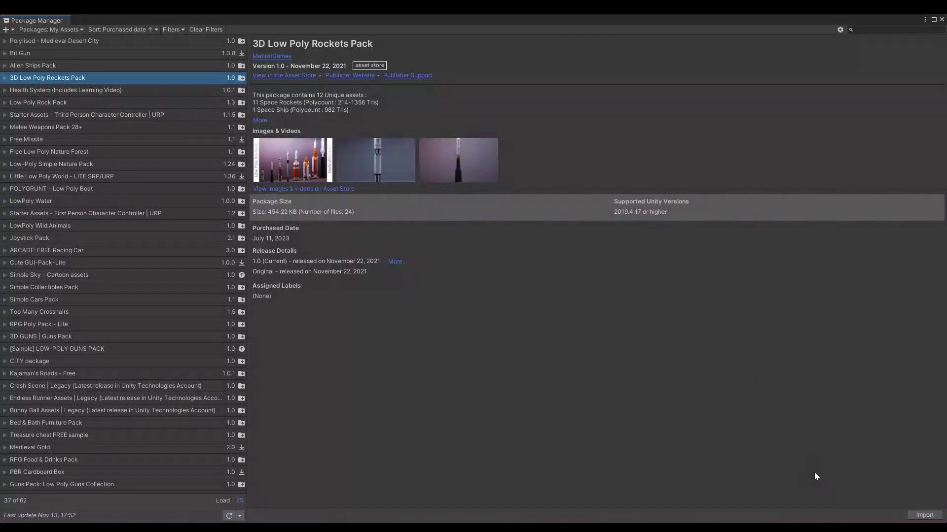
Import the complete 3D Low Poly Rockets Pack and open its Low Poly Rockets folder in the project assets.
click(924, 515)
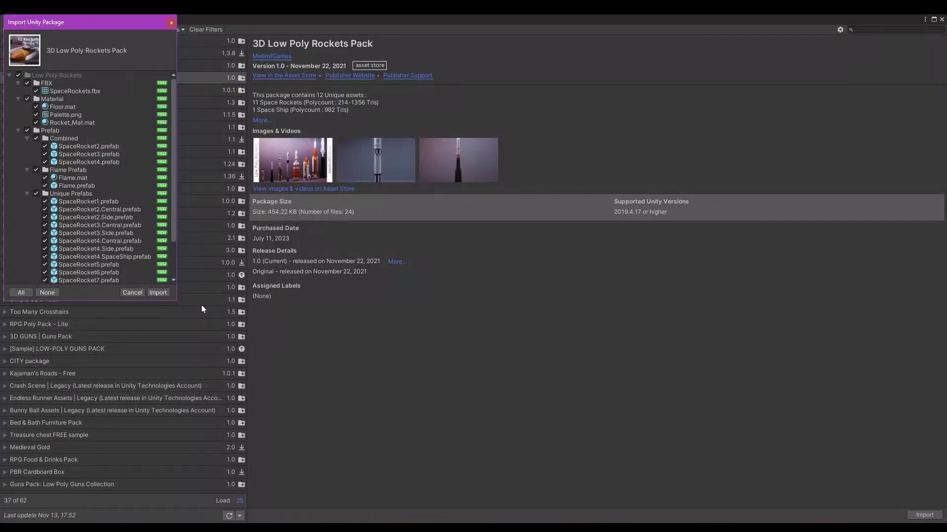
click(158, 293)
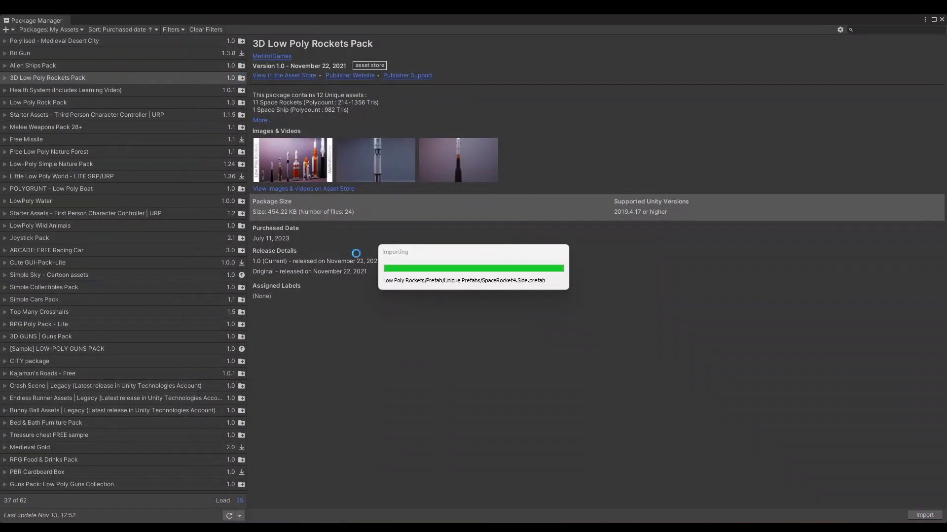
click(941, 19)
click(37, 375)
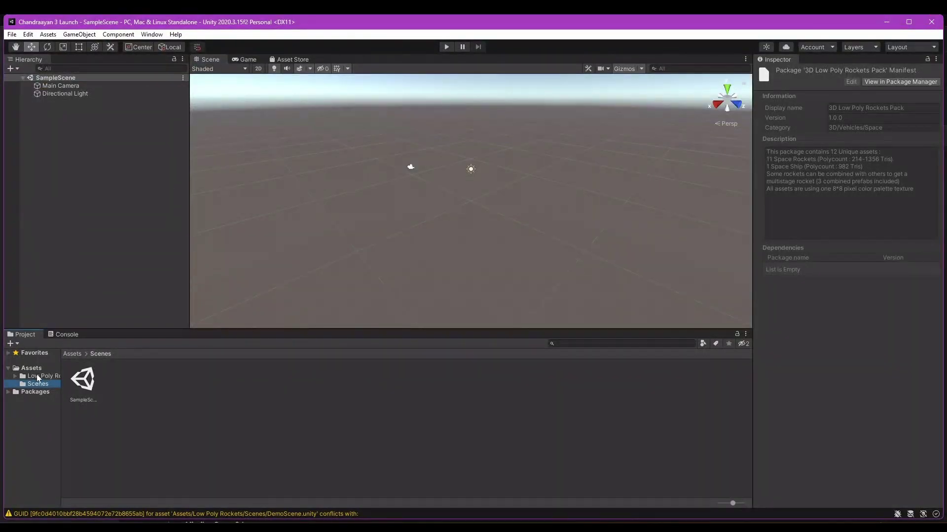
click(43, 376)
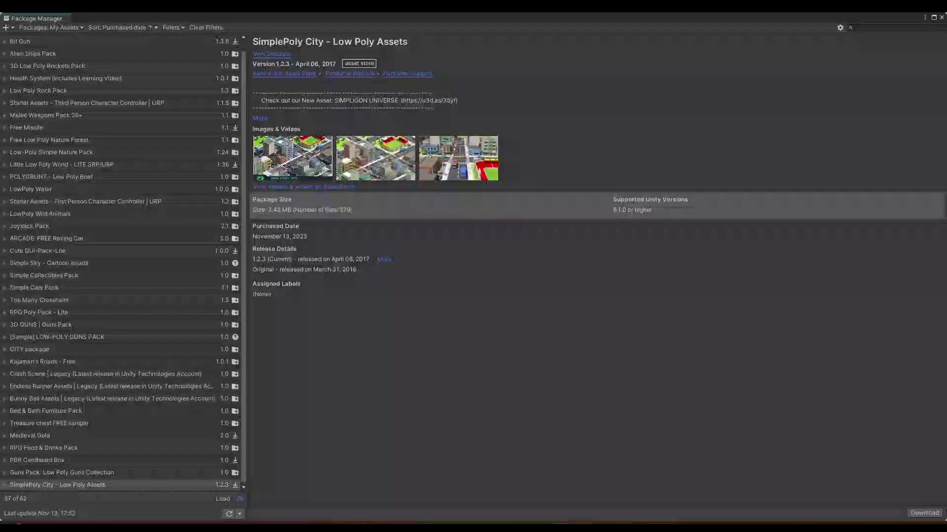
Download the SimplePoly City - Low Poly Assets package.
click(925, 515)
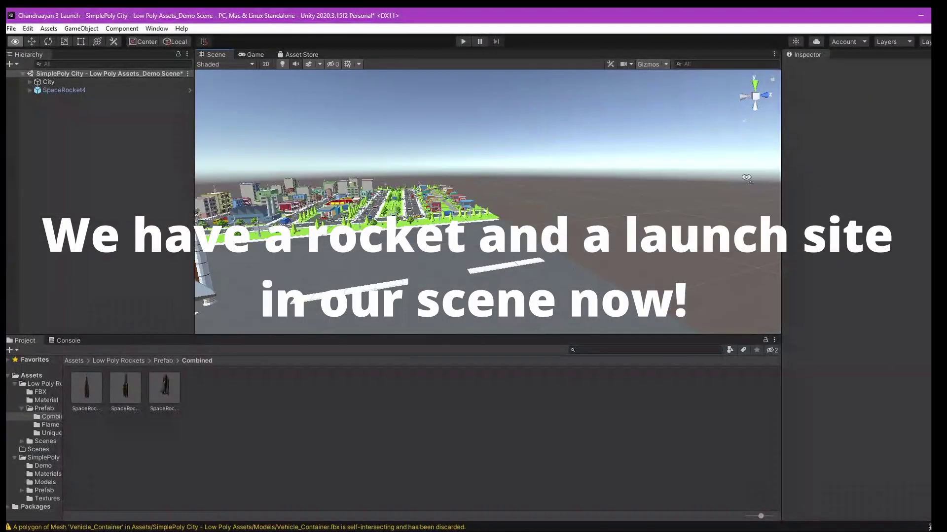
alt+drag(746, 178, 595, 210)
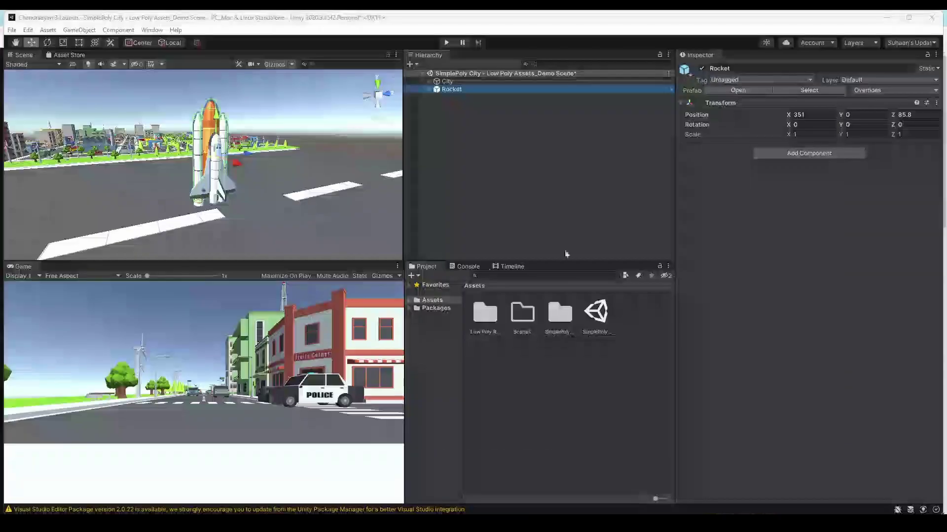
Create an empty game object in the scene and name it Timeline.
right_click(553, 155)
click(580, 294)
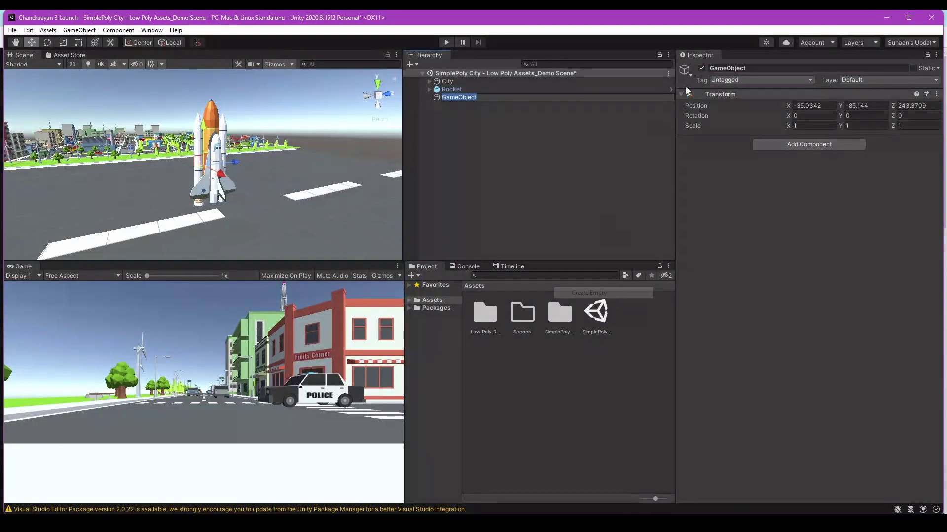
click(725, 68)
text(Timeline)
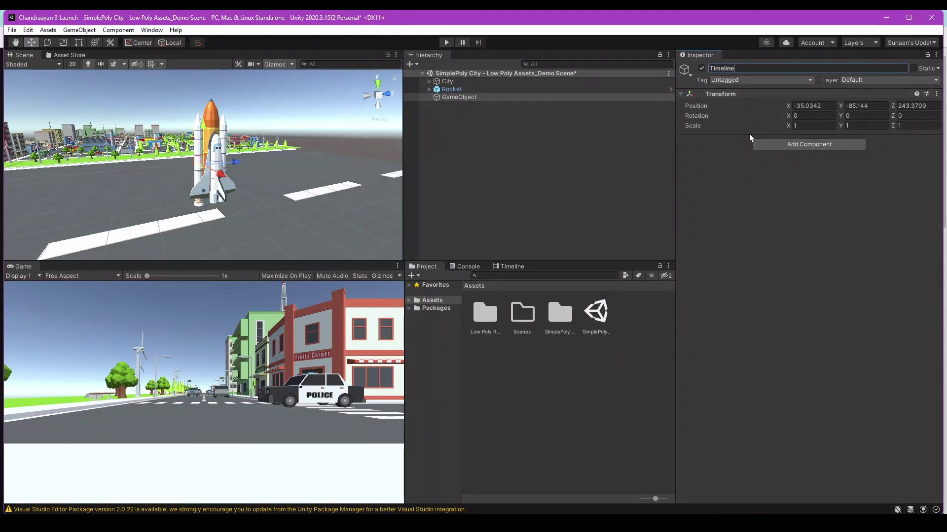
key(Return)
Create a timeline asset with a director component for the Timeline object, saved as launchtimeline in the Assets folder.
click(508, 266)
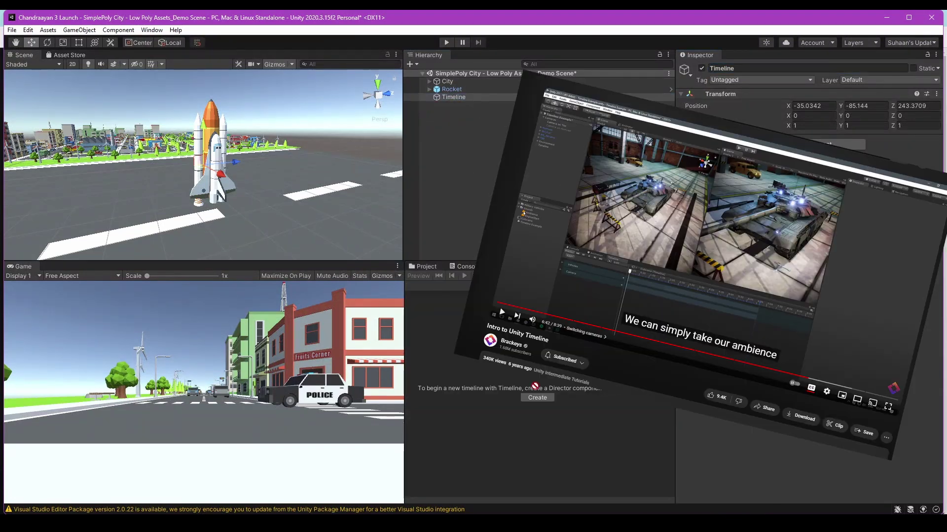
click(538, 397)
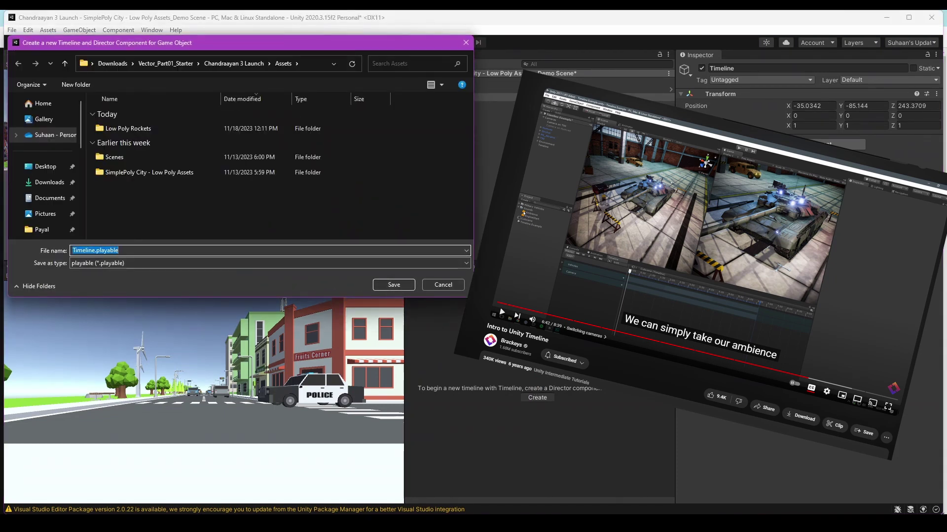
text(launchtimeline)
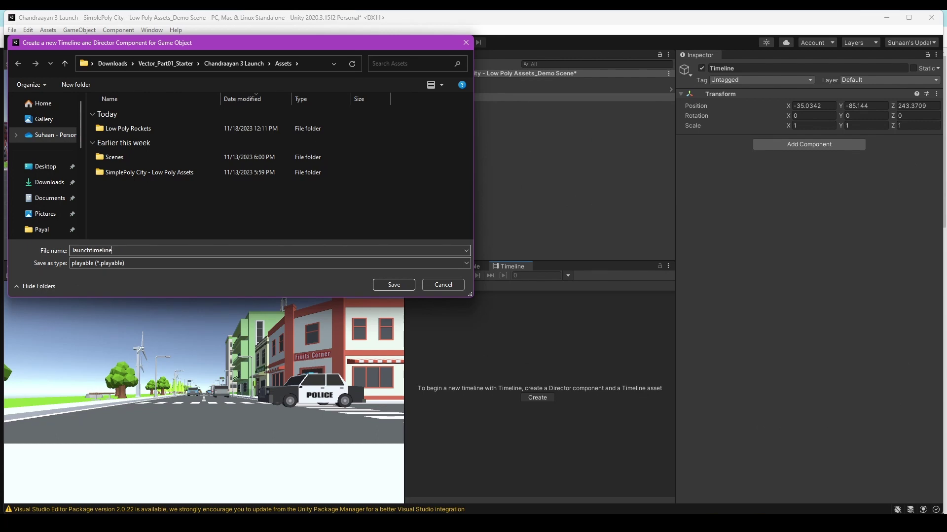
key(Return)
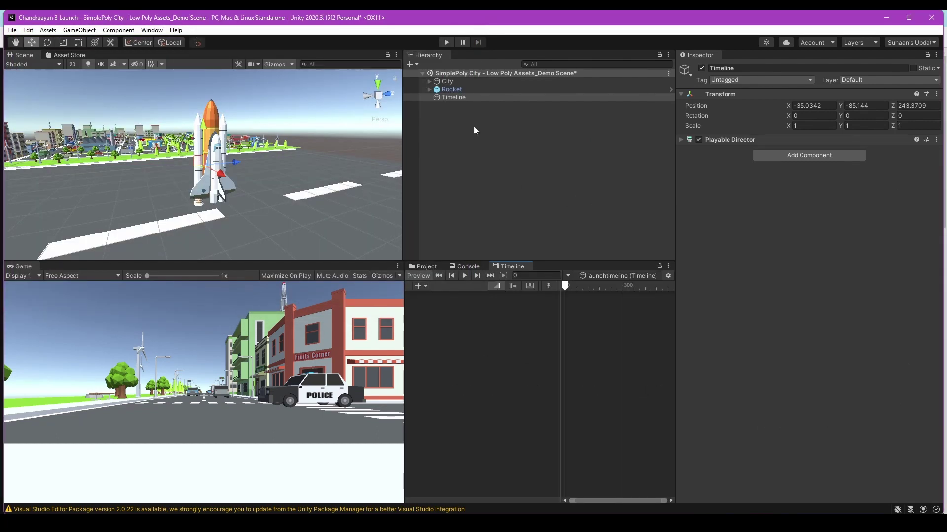
Add an animation track for the Rocket to the launch timeline and start recording on it.
right_click(476, 340)
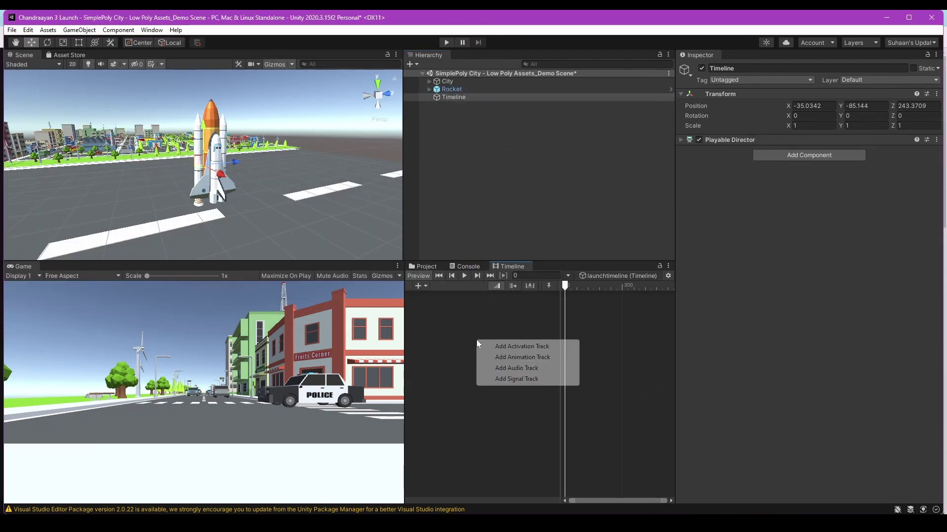
click(523, 360)
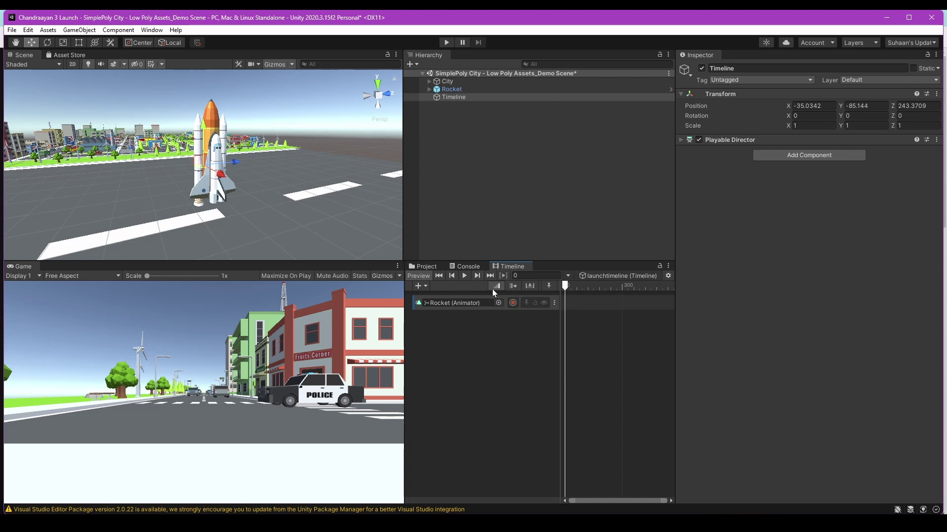
click(513, 303)
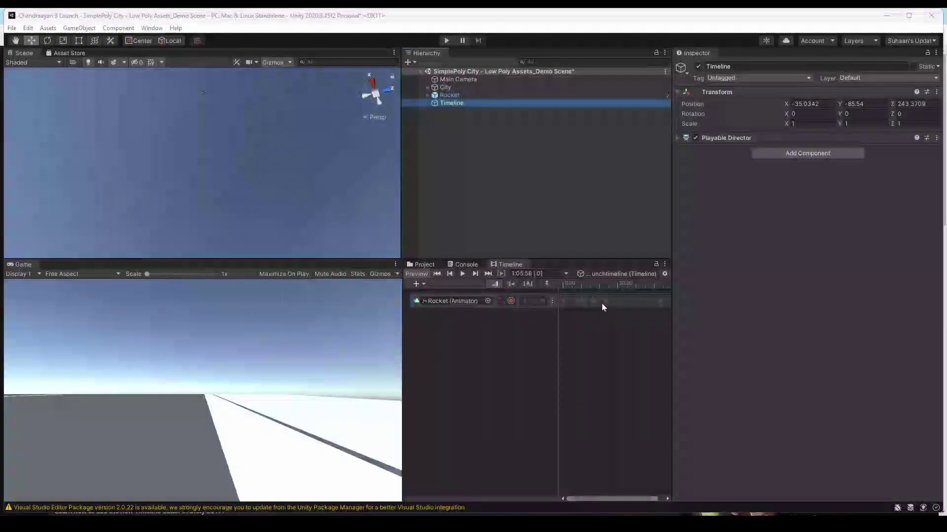
Examine the Rocket track's recorded animation as curves, including the rising position curve's keyframe near 10 seconds, and close the animation view.
double_click(599, 304)
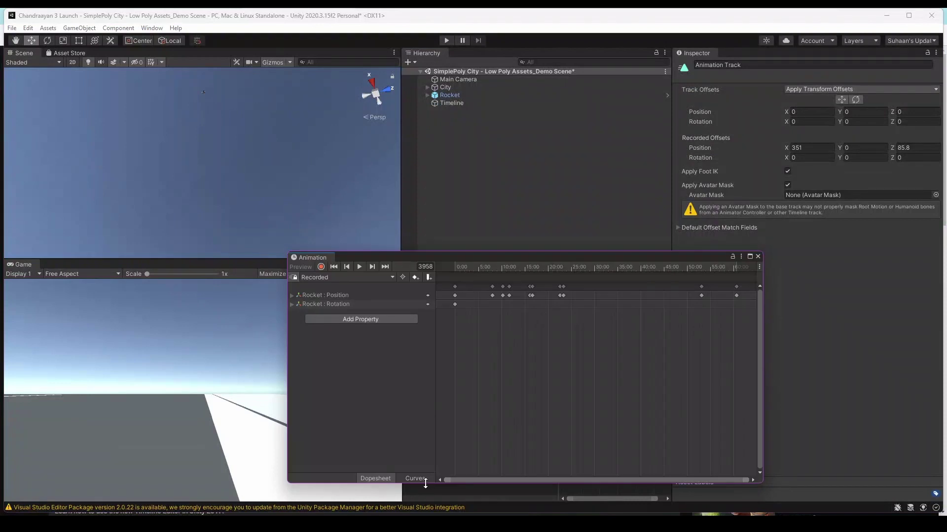
click(415, 478)
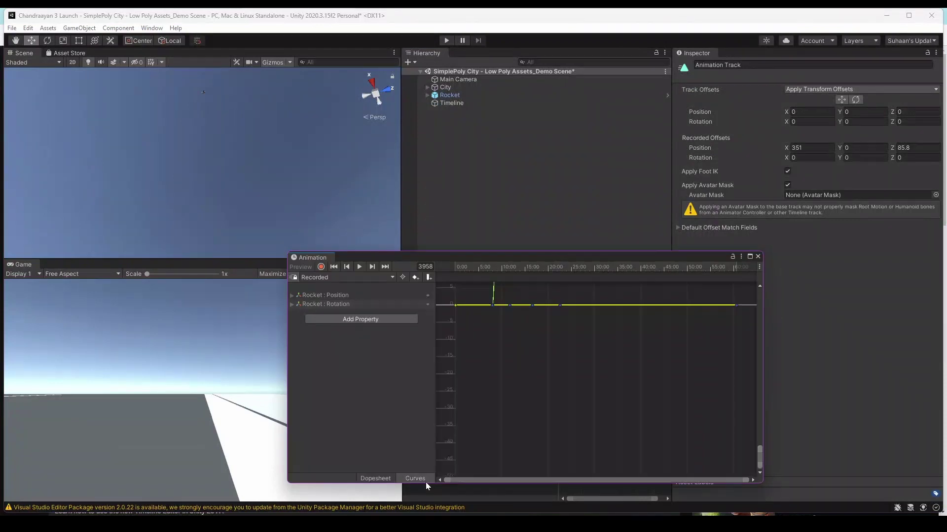
scroll(525, 310, down, 7)
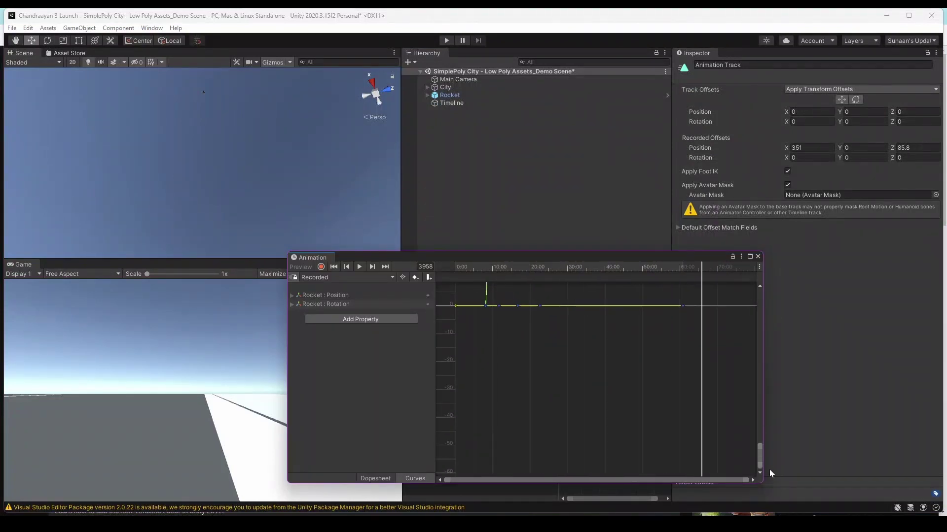
drag(760, 449, 760, 397)
click(493, 349)
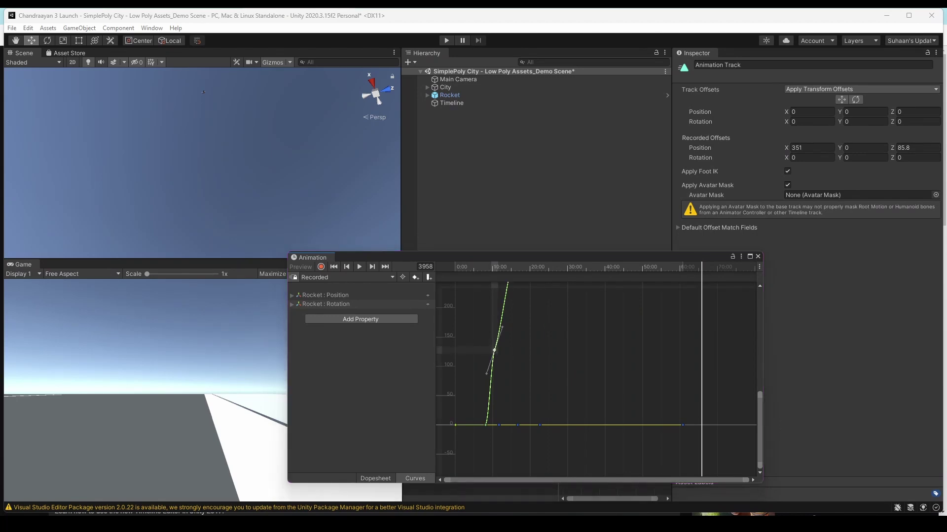
click(758, 256)
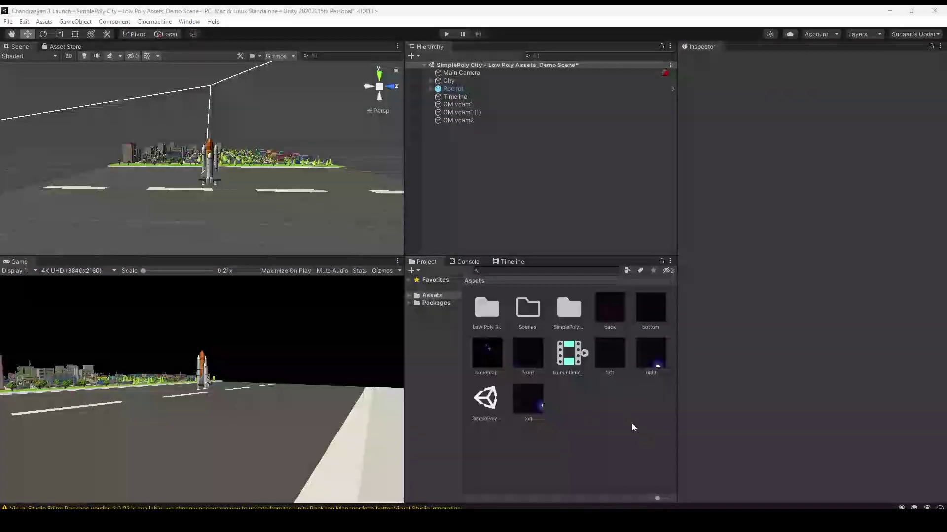
Create a new material in the Assets folder named Night Sky Skybox.
right_click(631, 423)
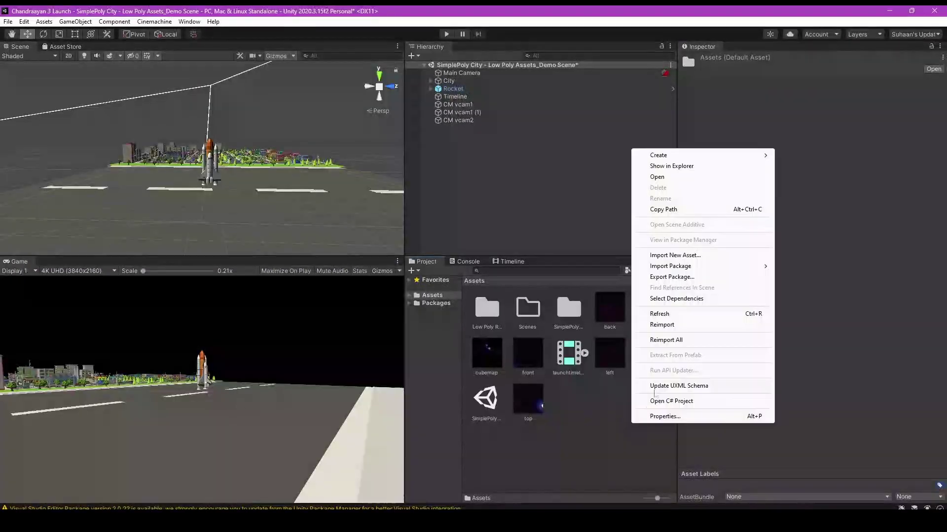
mouse_move(690, 156)
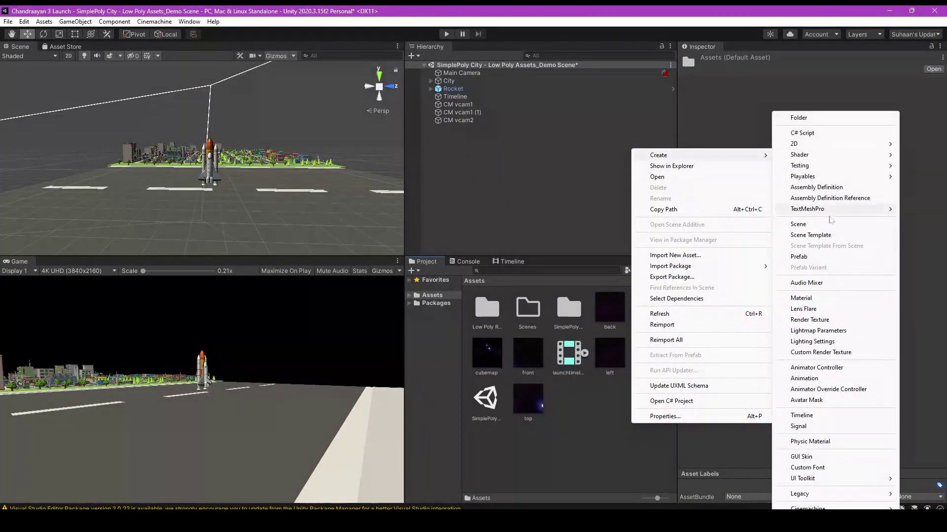
click(804, 299)
text(Night)
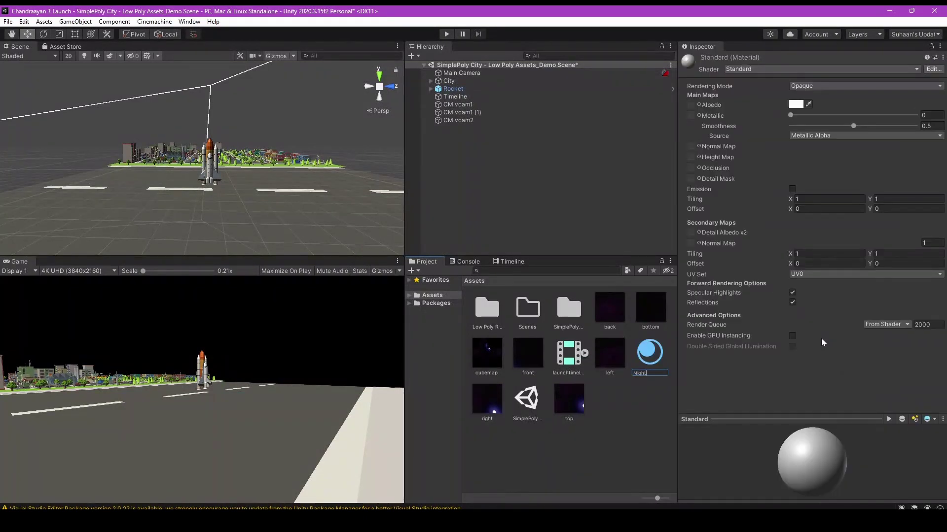
text( Sky Skybox)
key(Return)
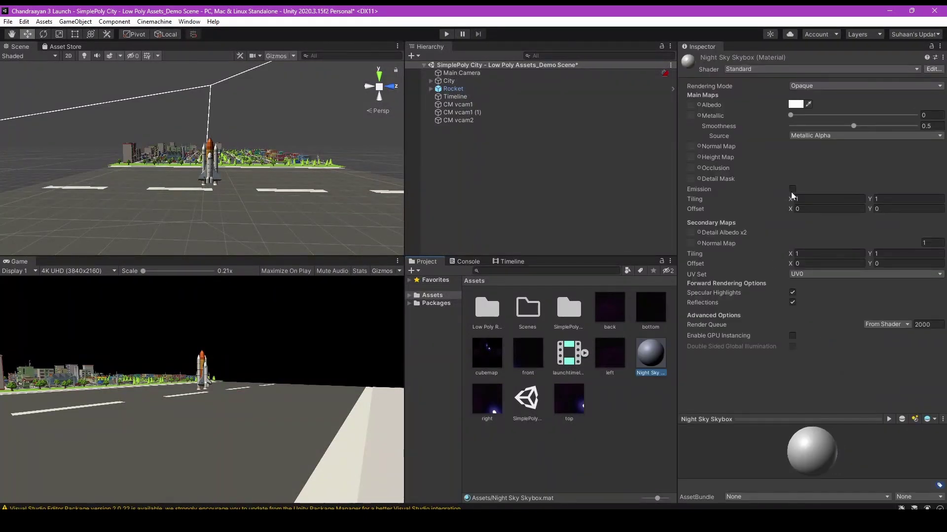
Set the Night Sky Skybox material's shader to Mobile/Skybox.
click(823, 67)
click(841, 196)
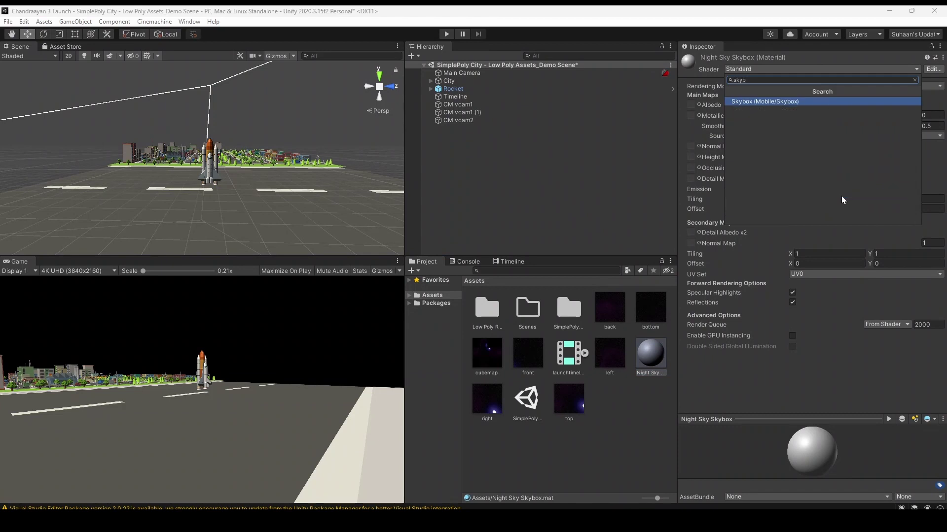
click(842, 198)
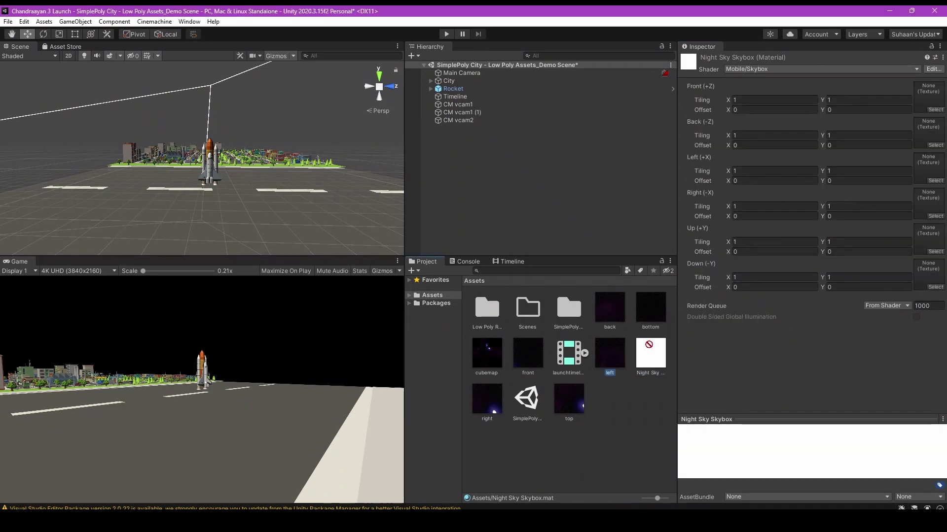
Assign the skybox material's textures: left to Right, right to Left, back to Front, front to Back, top to Down and bottom to Up.
drag(650, 353, 929, 203)
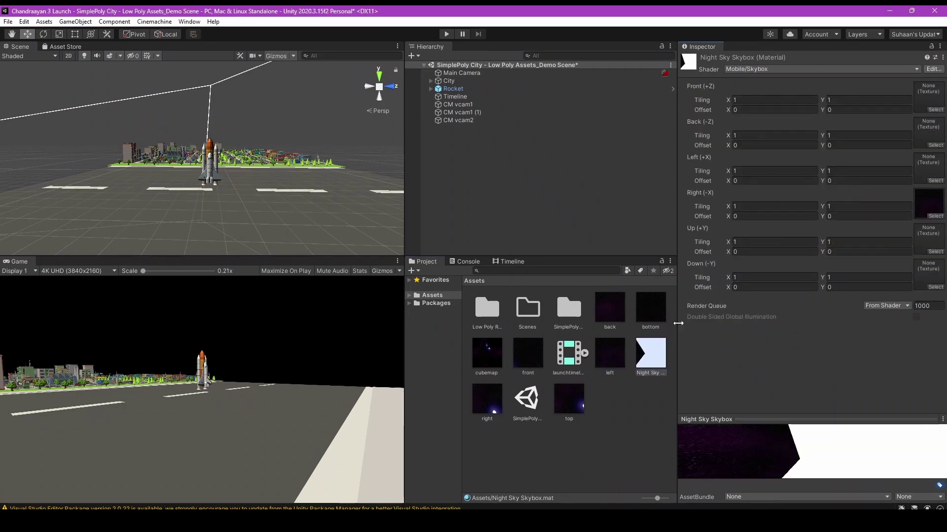
drag(483, 397, 930, 171)
drag(613, 316, 772, 278)
drag(912, 113, 928, 96)
drag(531, 360, 929, 132)
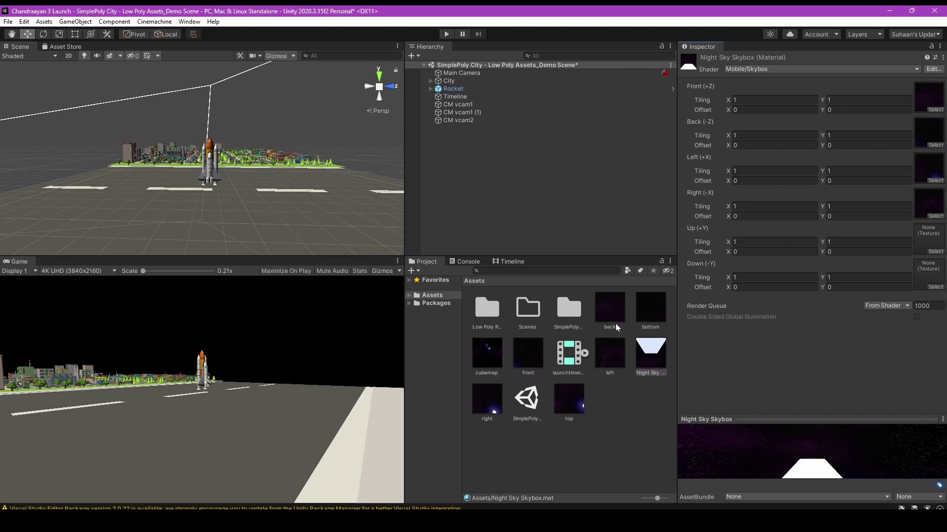
drag(566, 396, 925, 278)
drag(650, 310, 922, 242)
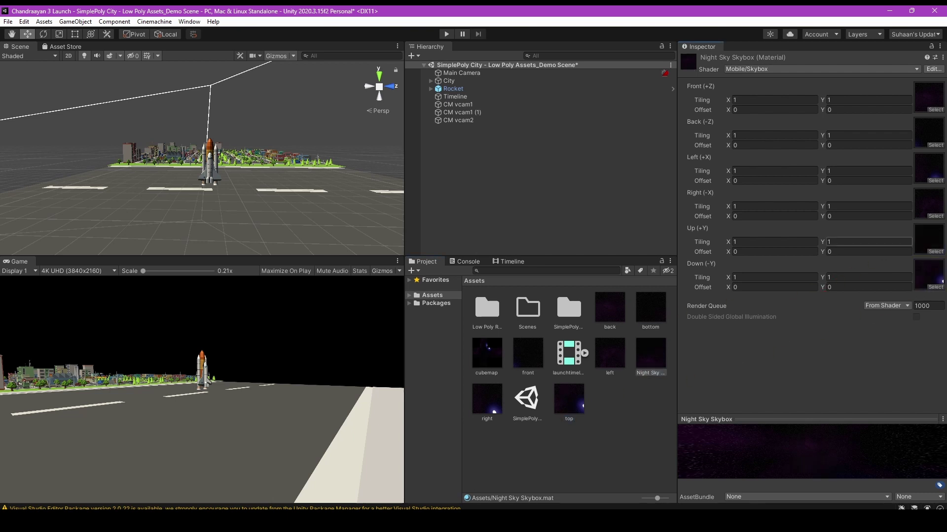
Set Night Sky Skybox as the scene's Skybox Material in the environment lighting settings and close the lighting settings.
click(190, 22)
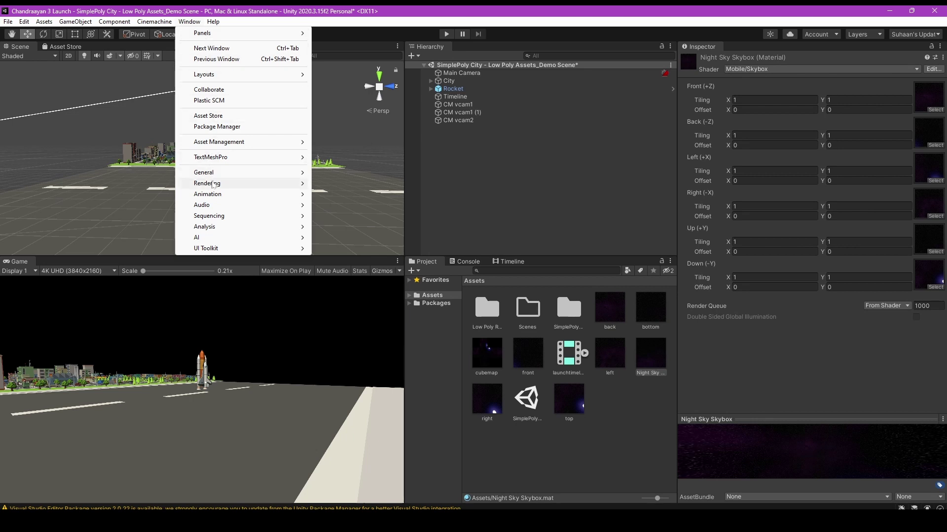
mouse_move(215, 177)
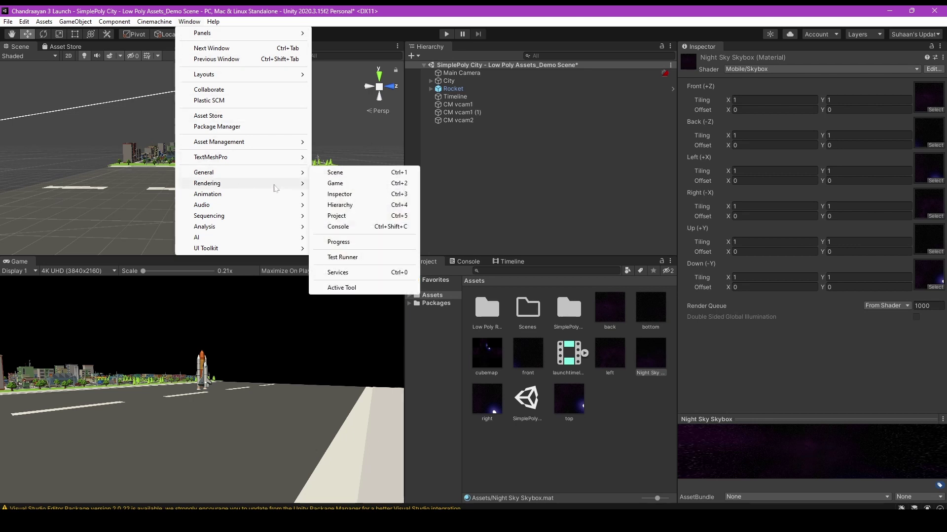
mouse_move(276, 182)
click(356, 180)
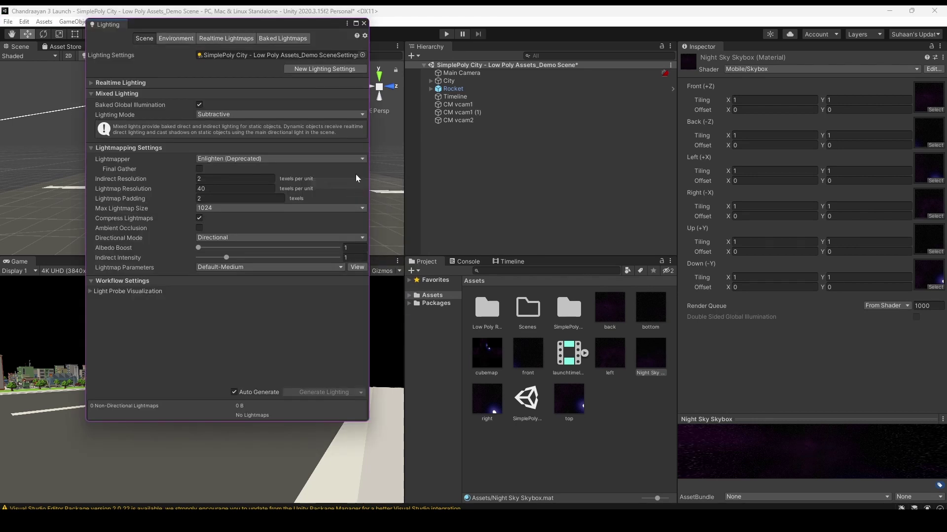
click(185, 40)
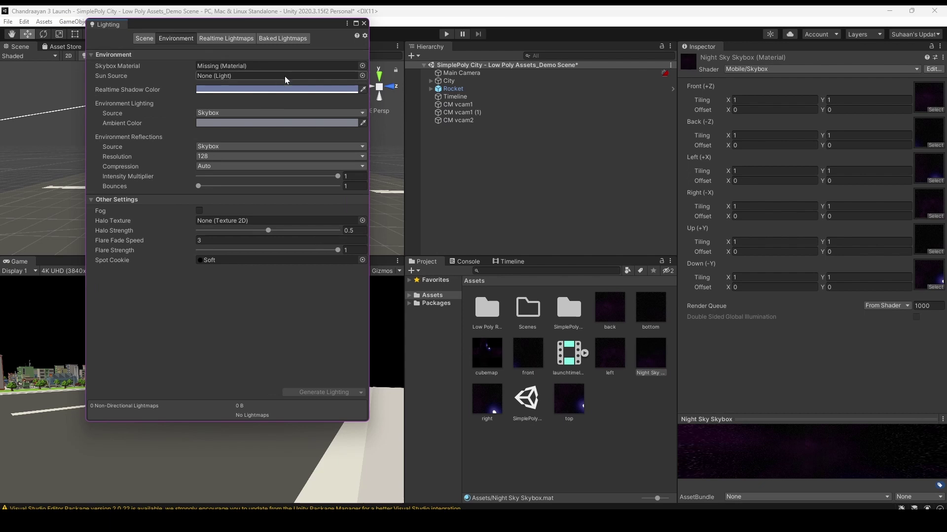
click(361, 68)
click(657, 339)
drag(656, 346, 249, 66)
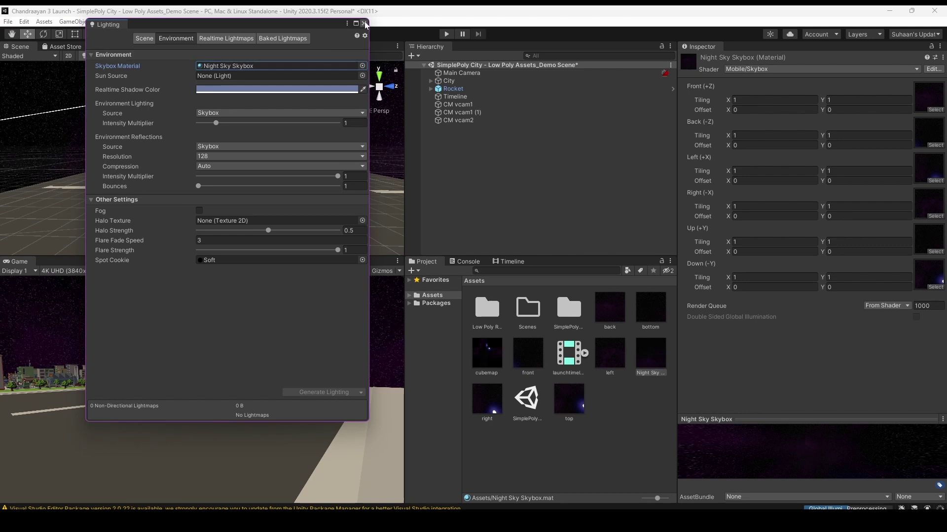
click(364, 24)
right_drag(327, 176, 472, 159)
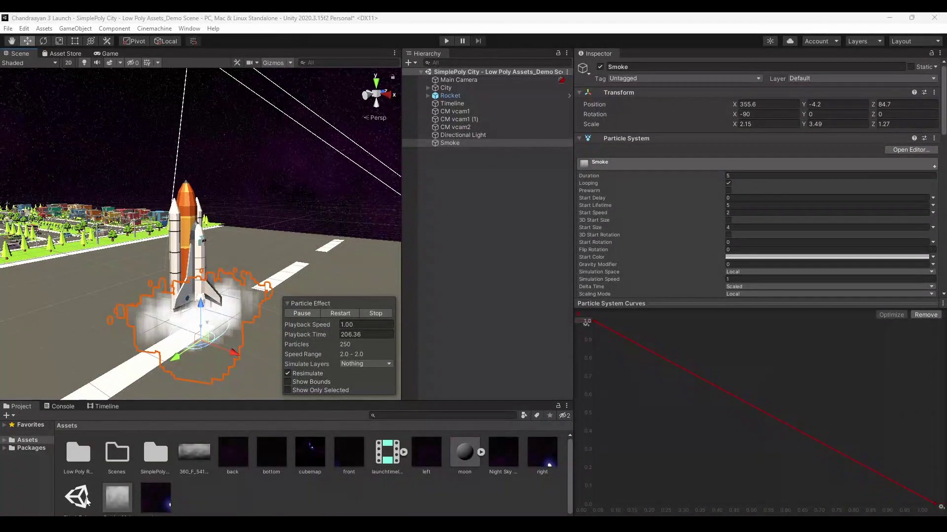
Inspect the Smoke_Mat material's shader and particle texture and the Smoke object's particle system settings.
click(118, 499)
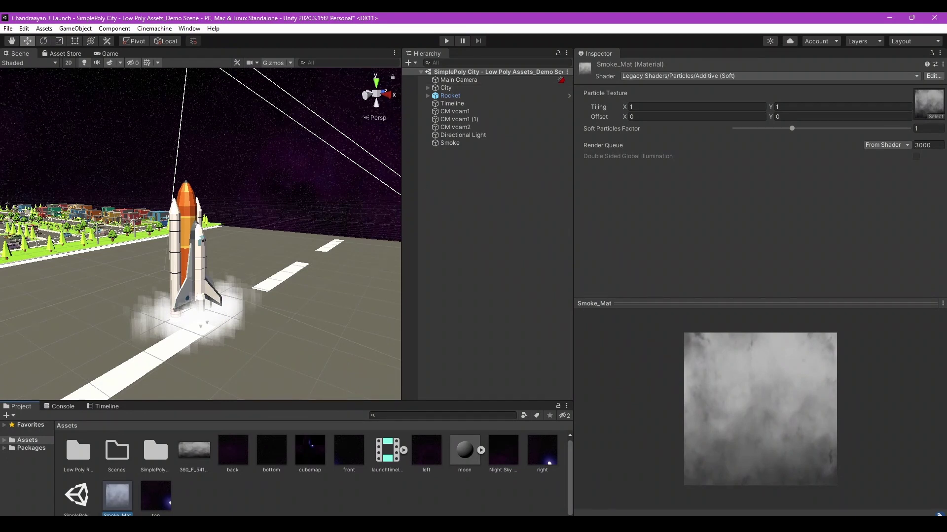
click(450, 143)
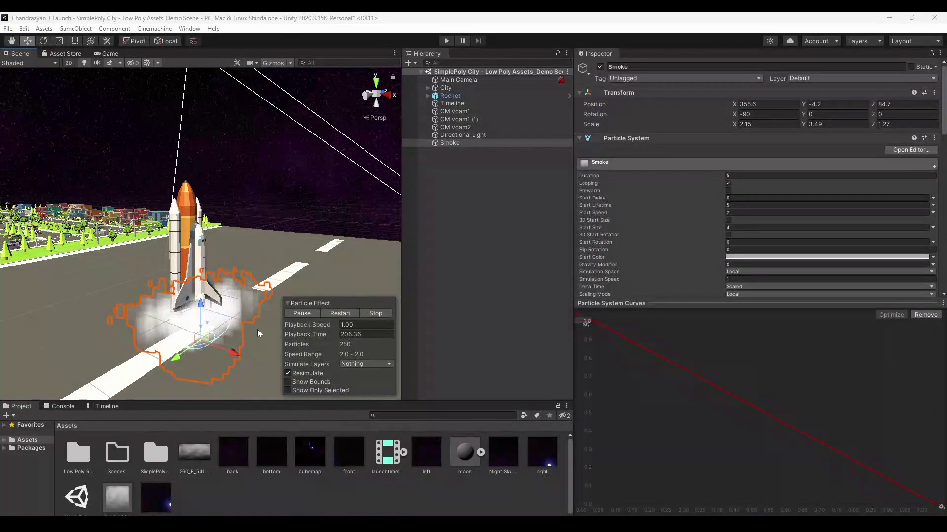
click(117, 497)
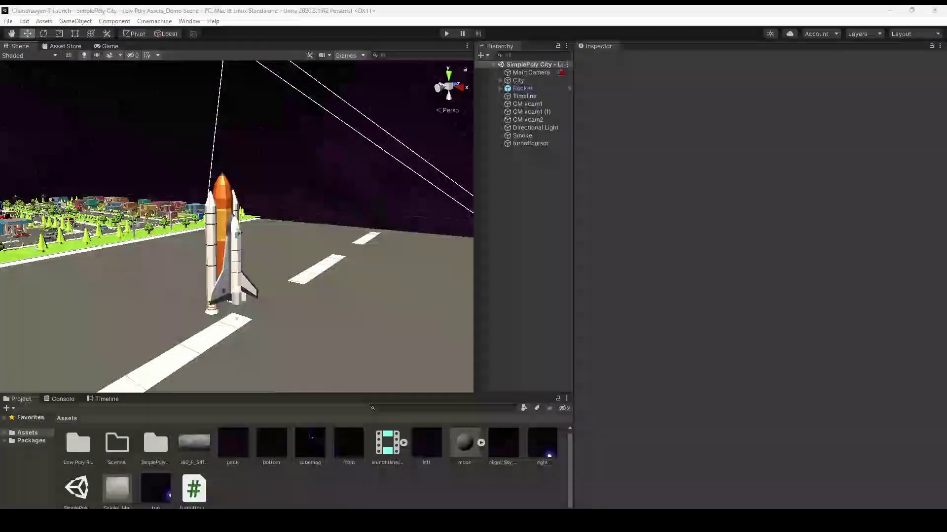
Open the build settings and start a PC, Mac & Linux Standalone build of the scene for Windows x86_64.
click(8, 21)
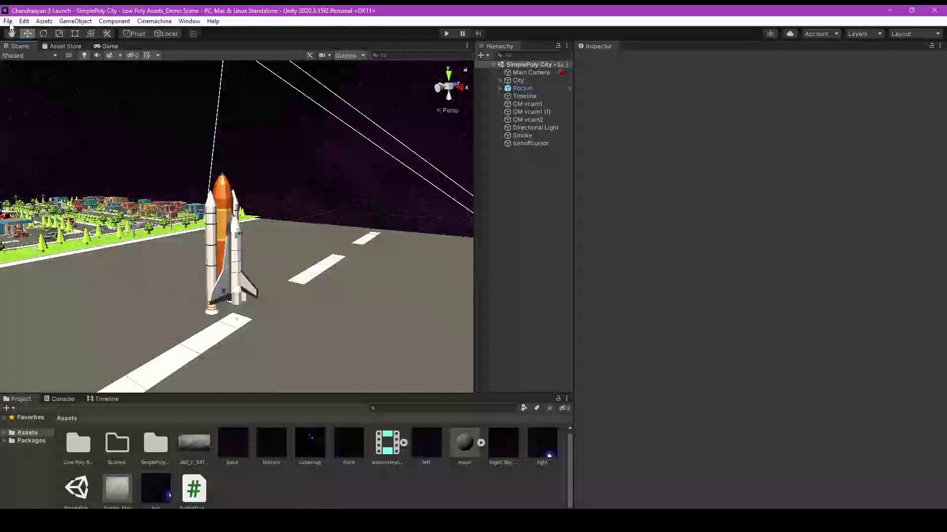
click(38, 143)
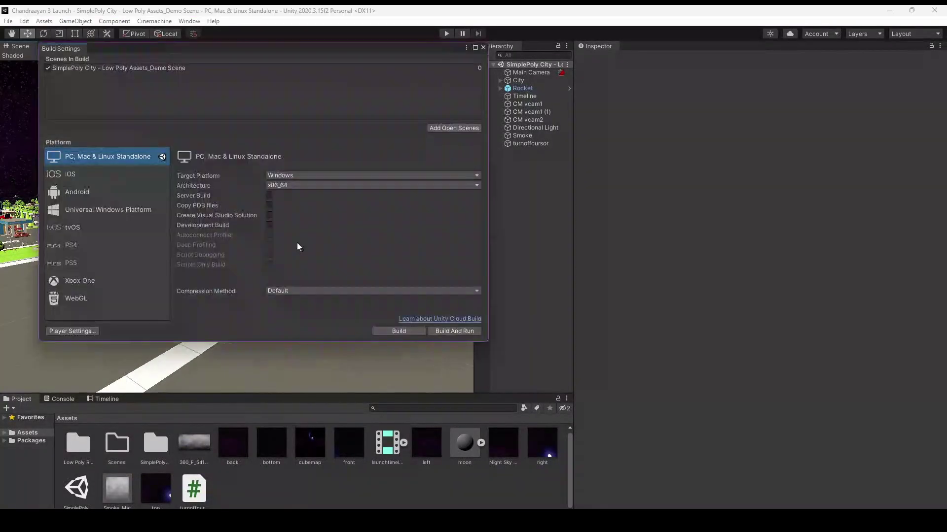
click(401, 331)
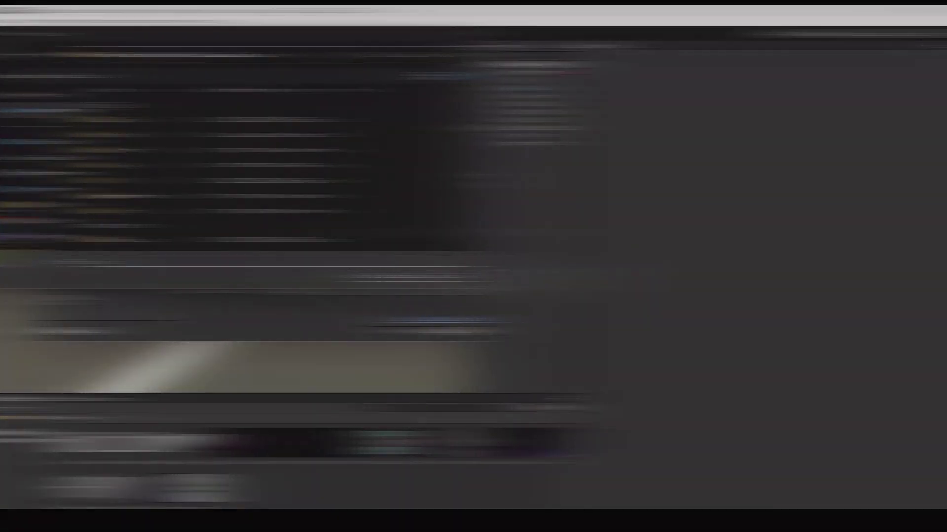